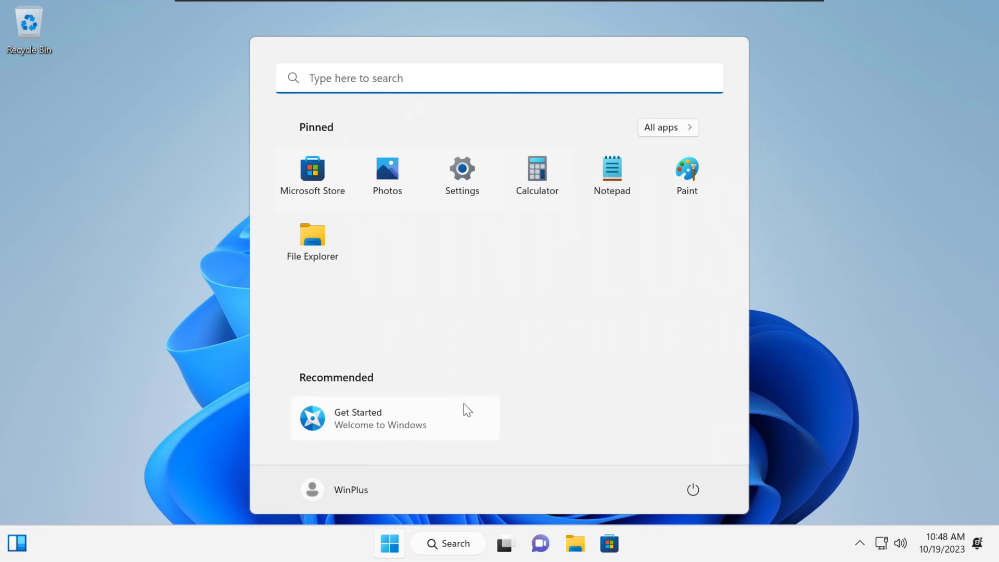
Examine the full list of apps installed in the tiny11 system.
click(391, 555)
click(391, 554)
click(390, 555)
click(680, 125)
scroll(549, 348, down, 5)
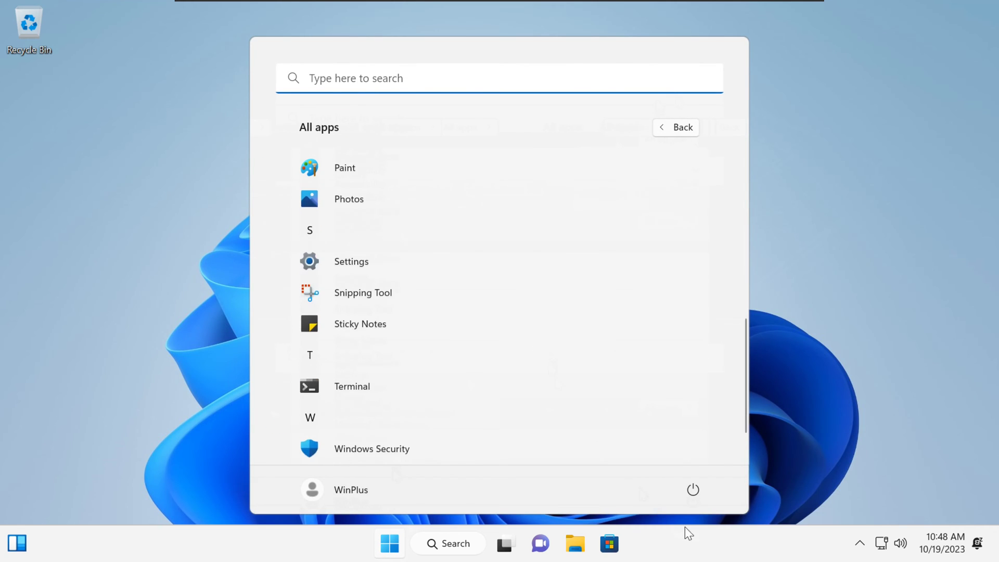
Check the CPU and memory performance graphs in Task Manager.
right_click(751, 540)
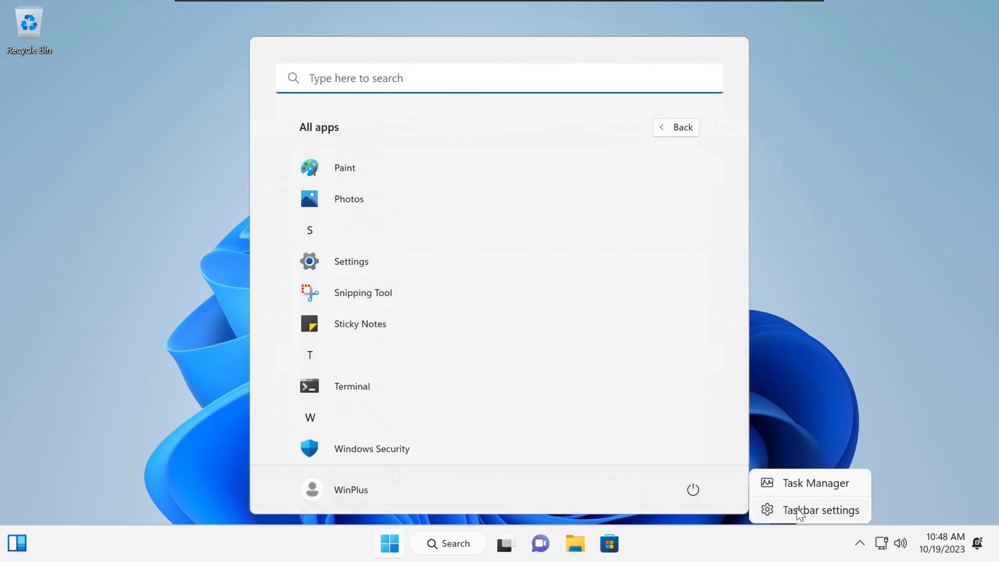
click(800, 485)
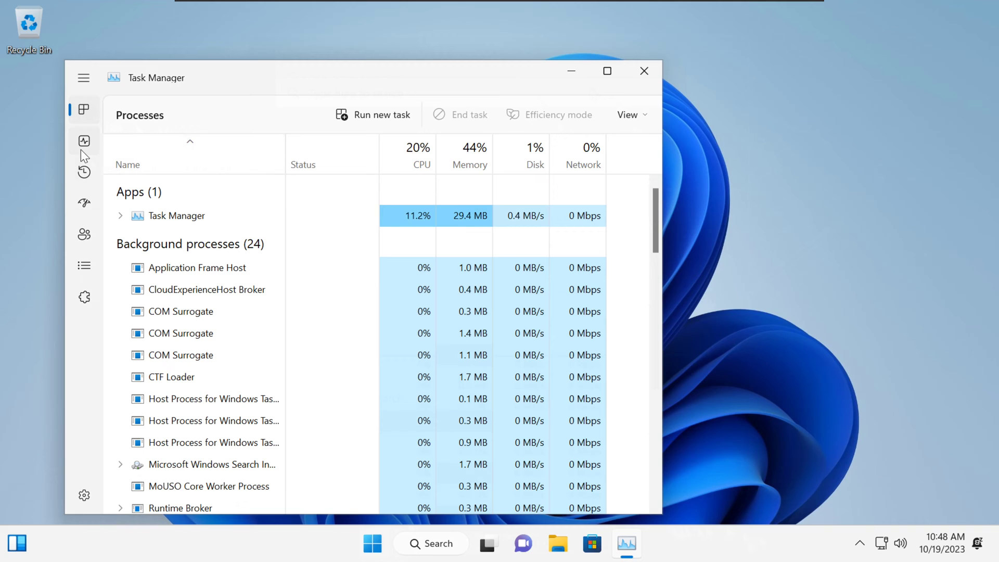
click(89, 142)
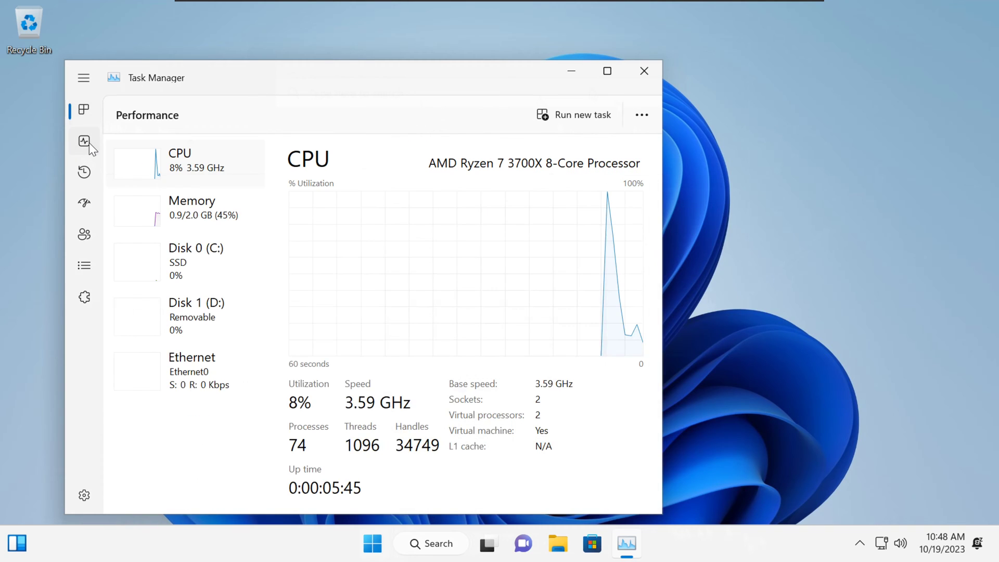
click(184, 216)
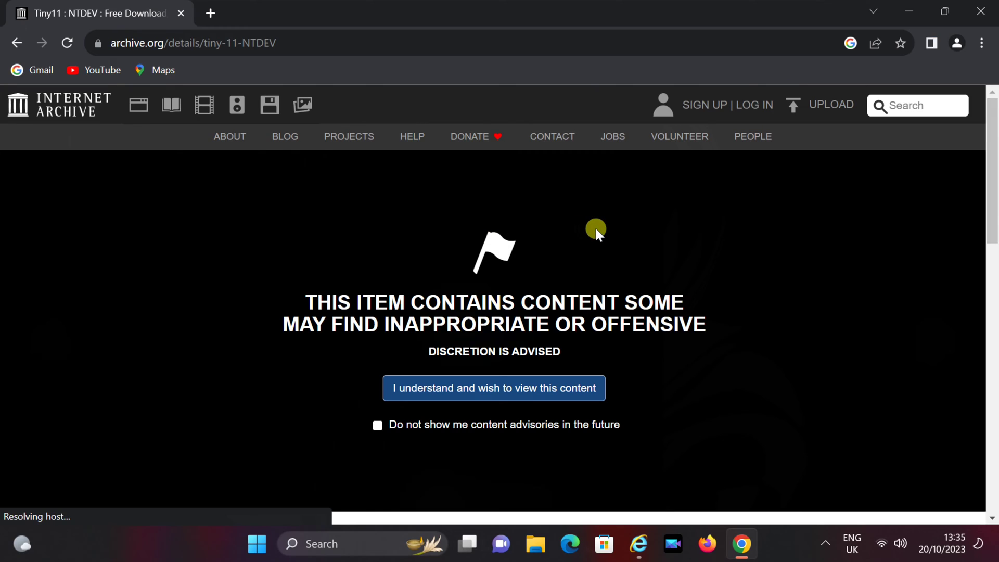
Download the 22H2 Beta2(no sysreq) ISO image from the Tiny11 page on the Internet Archive.
scroll(595, 229, down, 8)
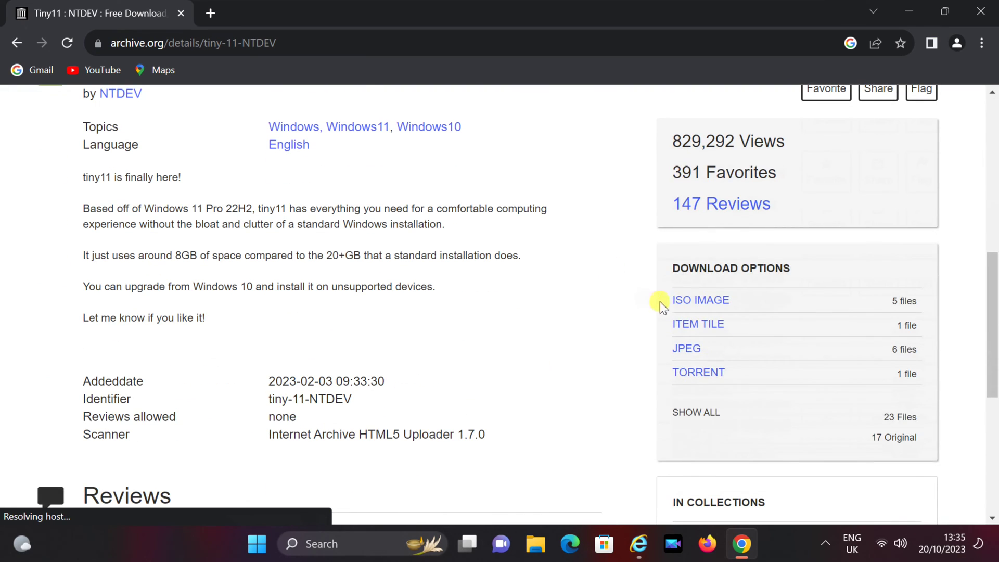
click(740, 301)
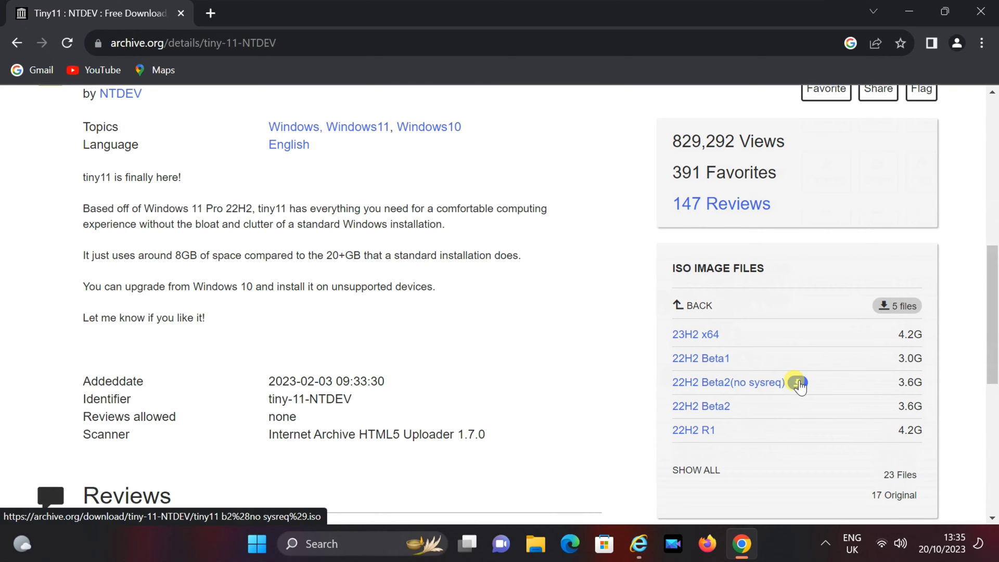
click(797, 383)
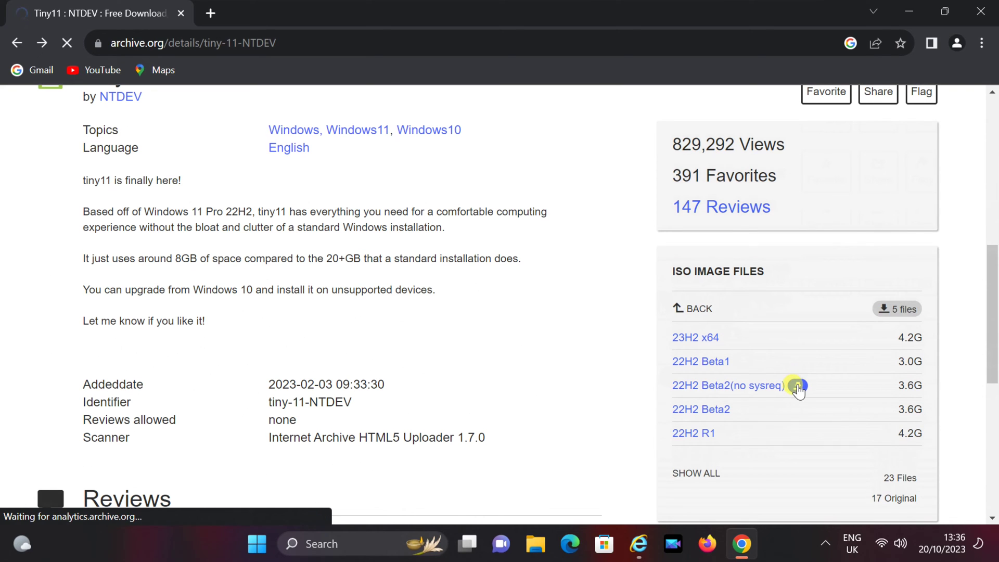
click(211, 11)
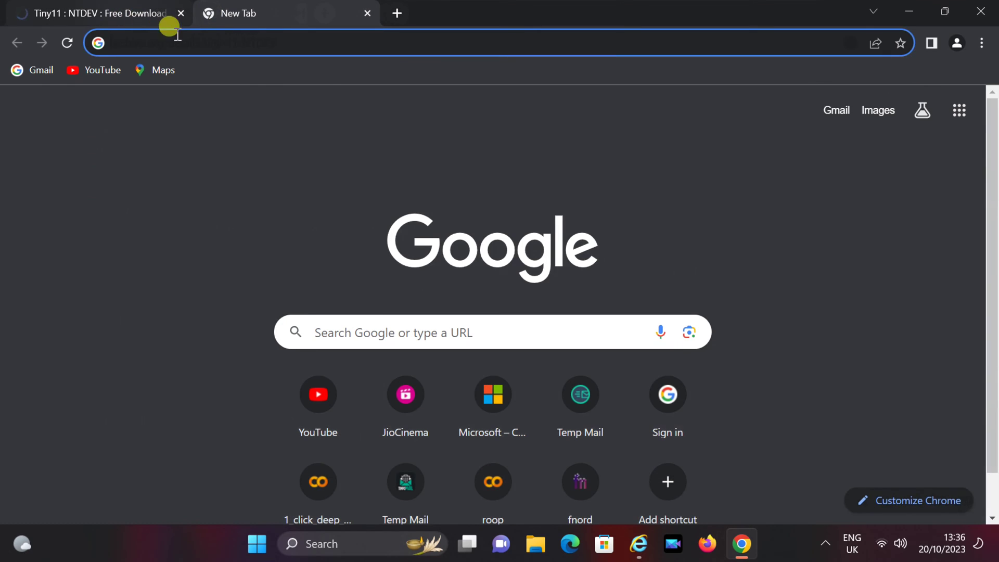
text(https://rufus.ie/en/)
key(Return)
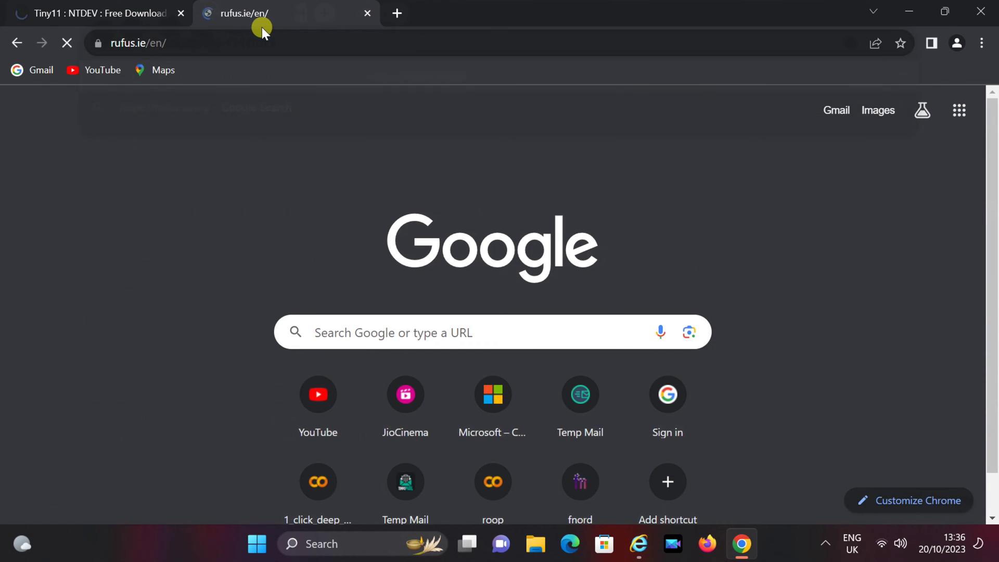
scroll(384, 183, down, 15)
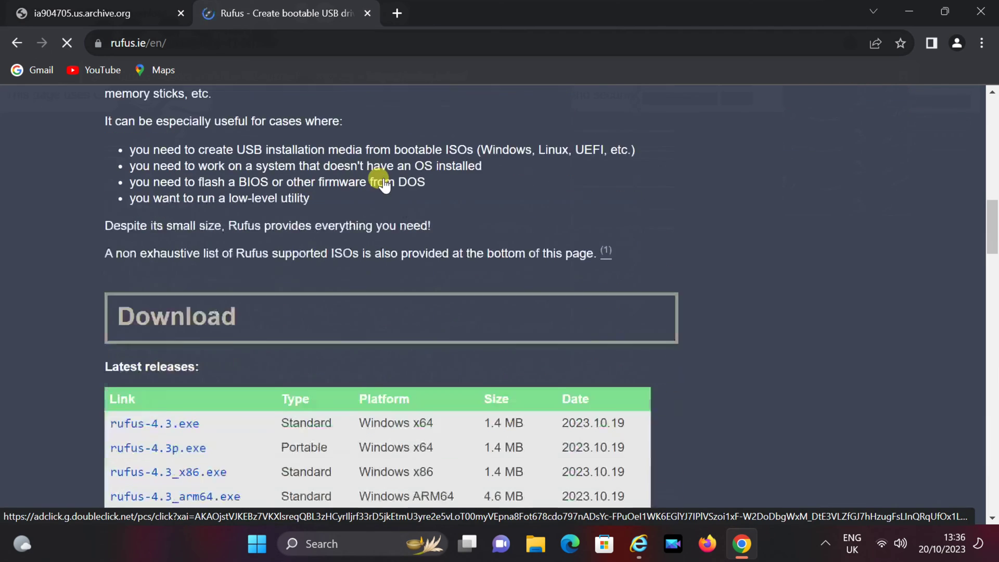
scroll(383, 183, down, 4)
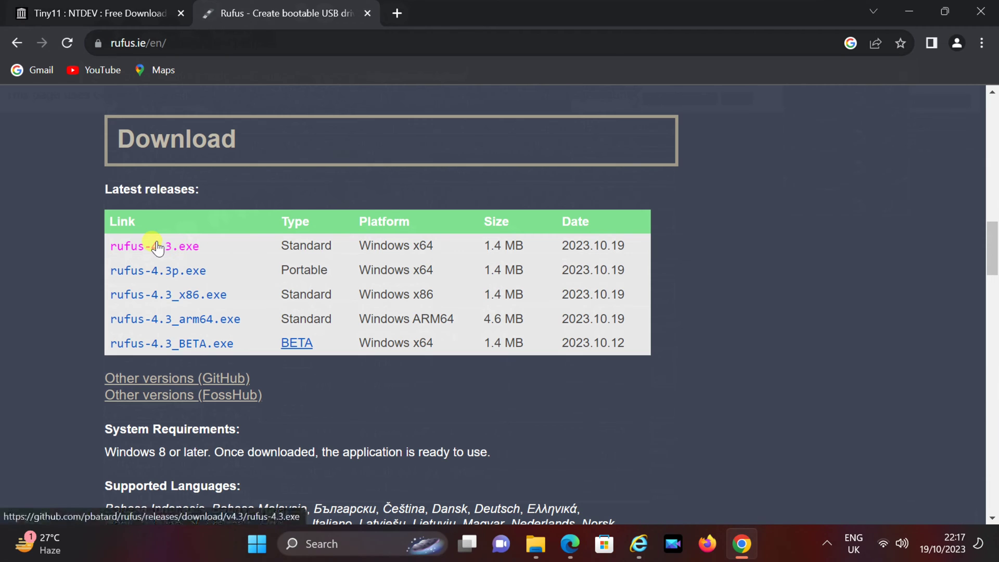
click(151, 245)
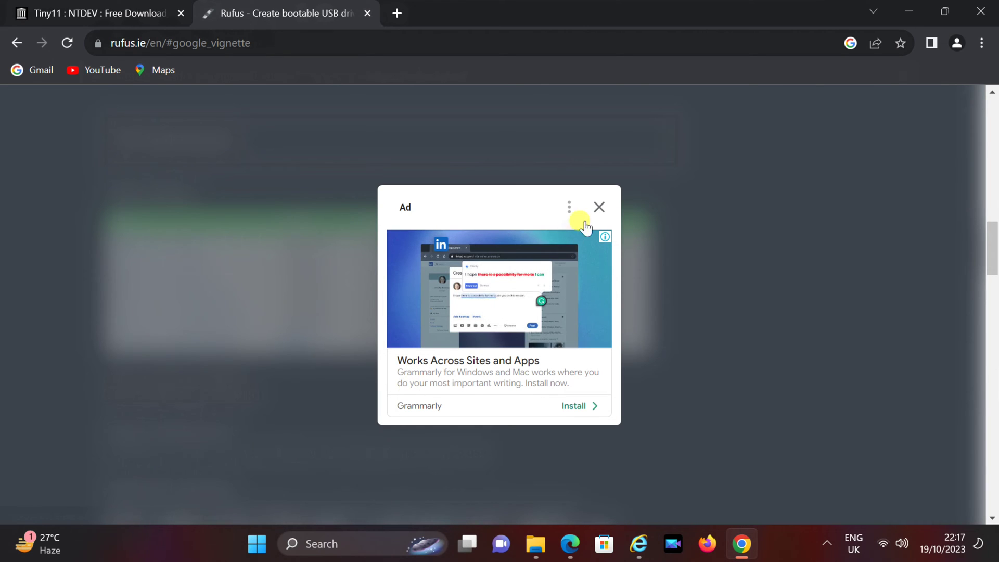
click(598, 207)
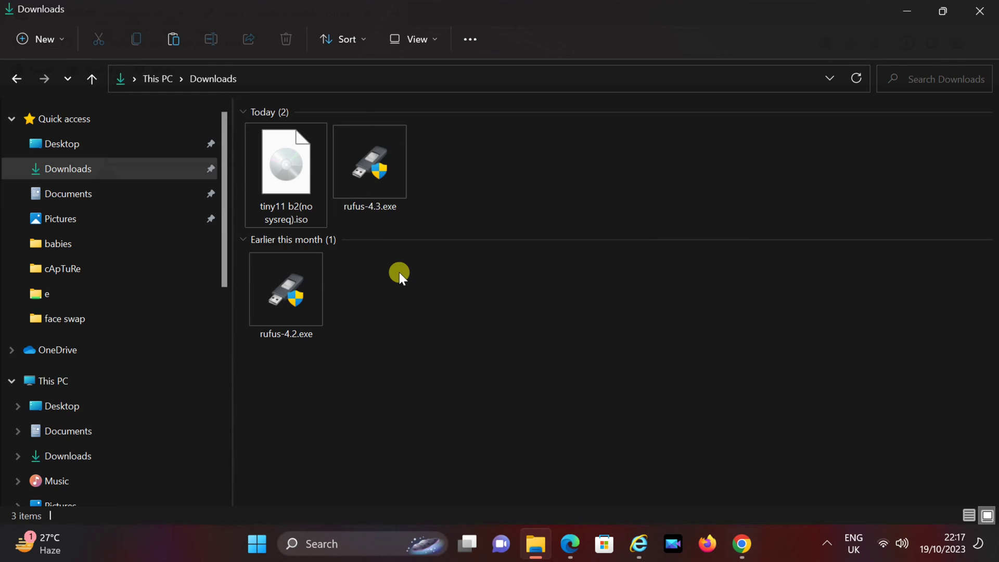
Launch rufus-4.3.exe from the Downloads folder.
click(349, 177)
click(269, 171)
click(375, 171)
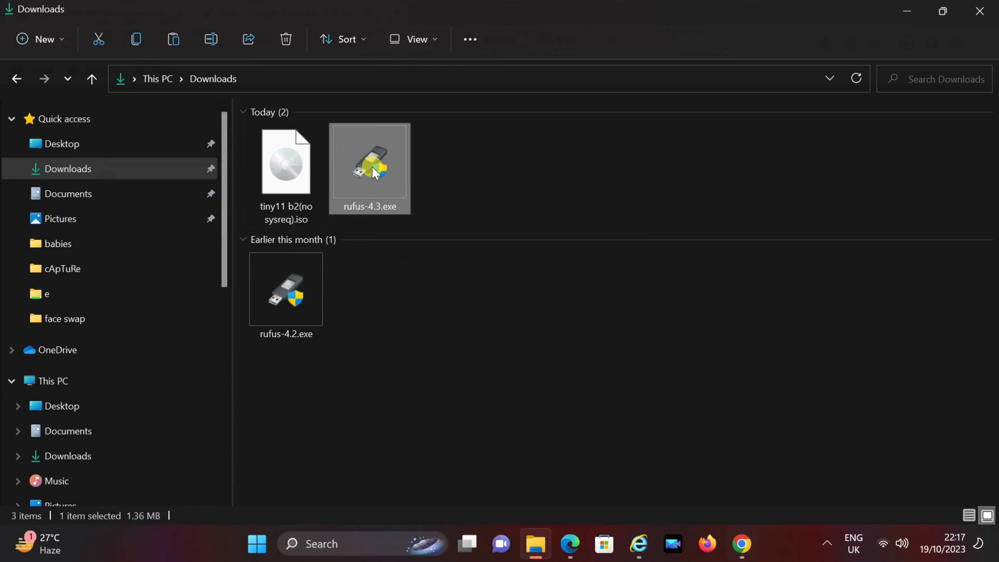
double_click(374, 174)
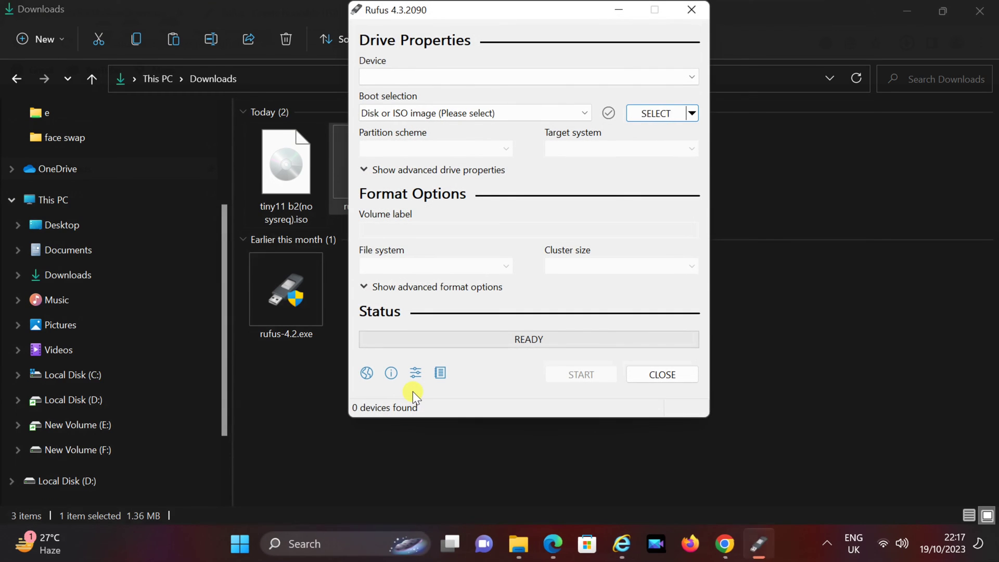
Choose the 16 GB USB drive (G:) as the device and load tiny11 b2(no sysreq).iso as its boot image.
click(423, 74)
click(392, 74)
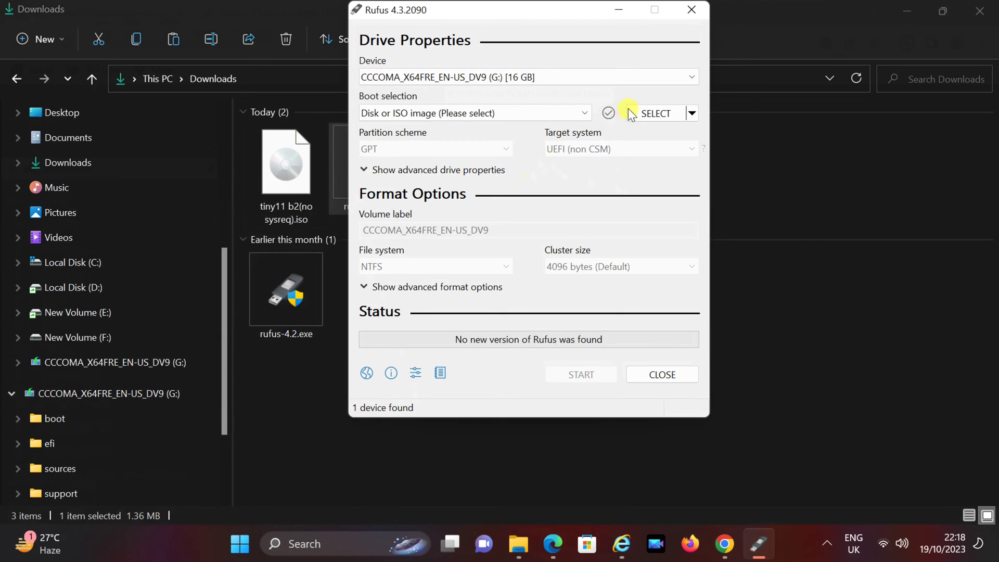
click(644, 114)
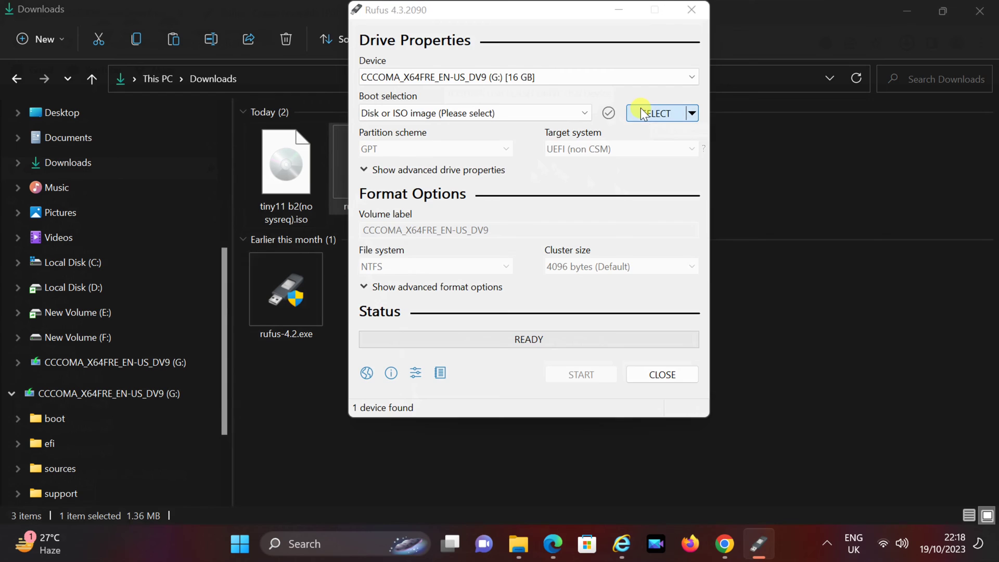
click(541, 167)
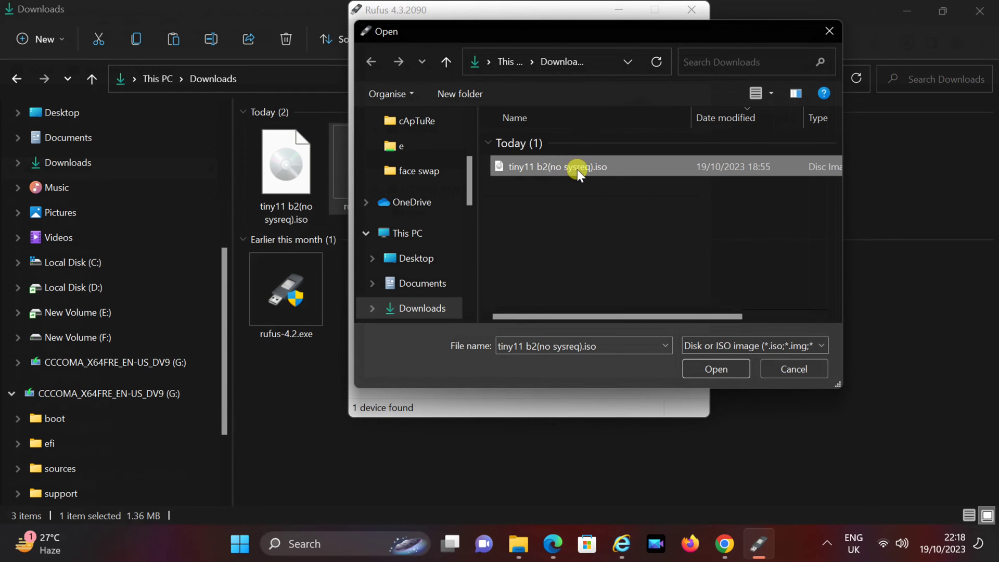
click(701, 370)
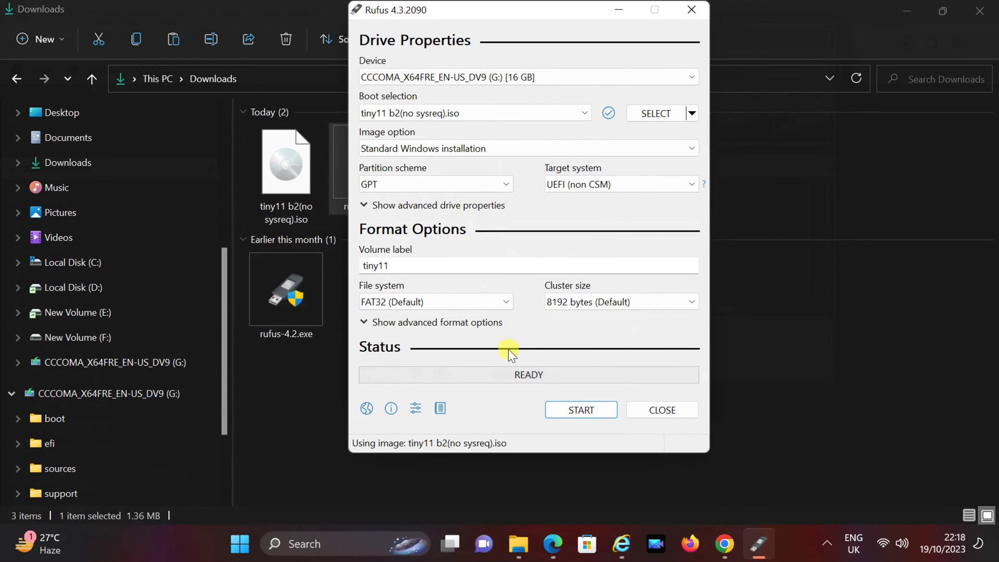
Write the image to the USB drive with the RAM, Secure Boot, TPM and online-account requirements removed, and close Rufus.
click(558, 406)
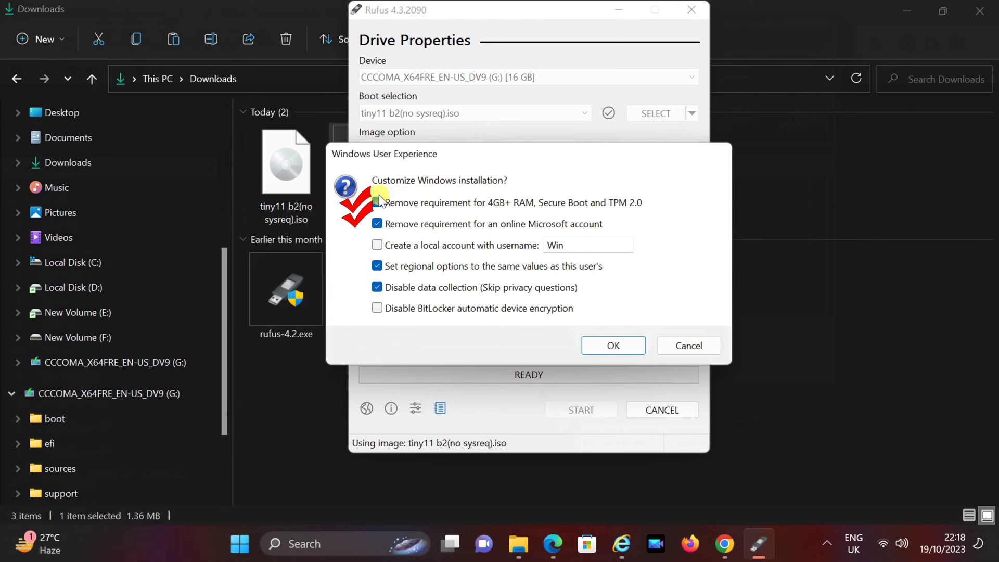
click(612, 347)
click(555, 335)
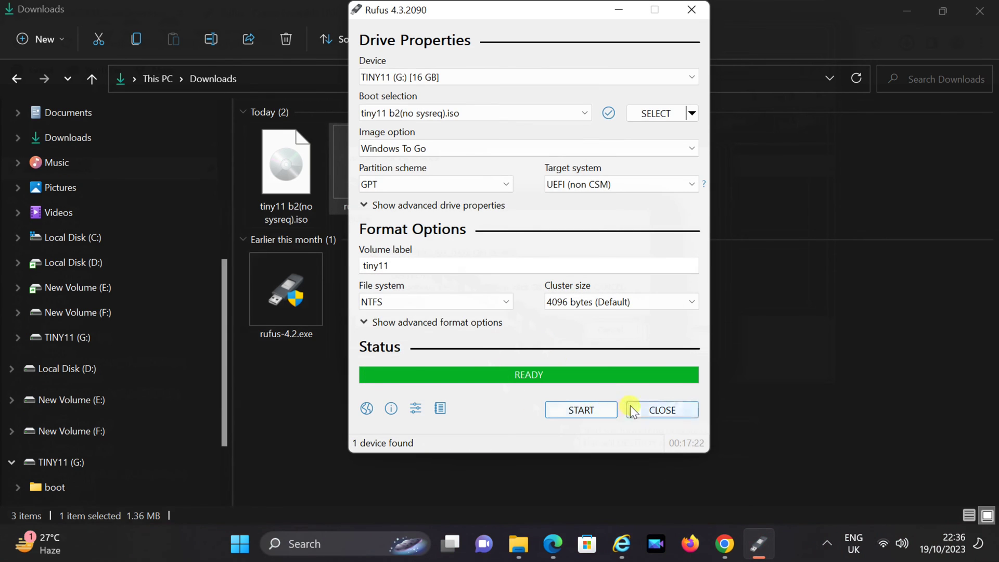
click(657, 411)
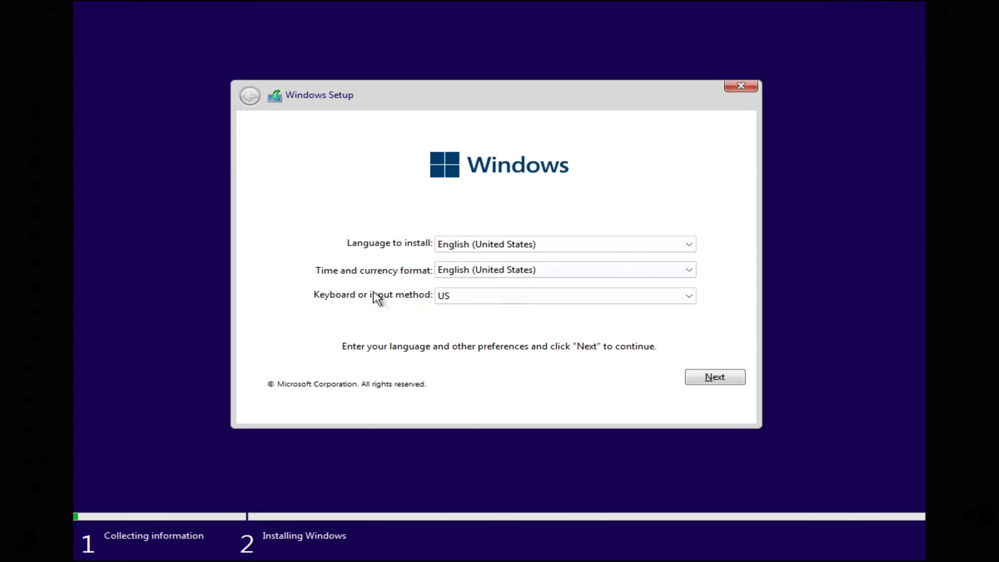
Continue Windows Setup with English (United States) and the US keyboard, and accept the licence terms.
click(716, 377)
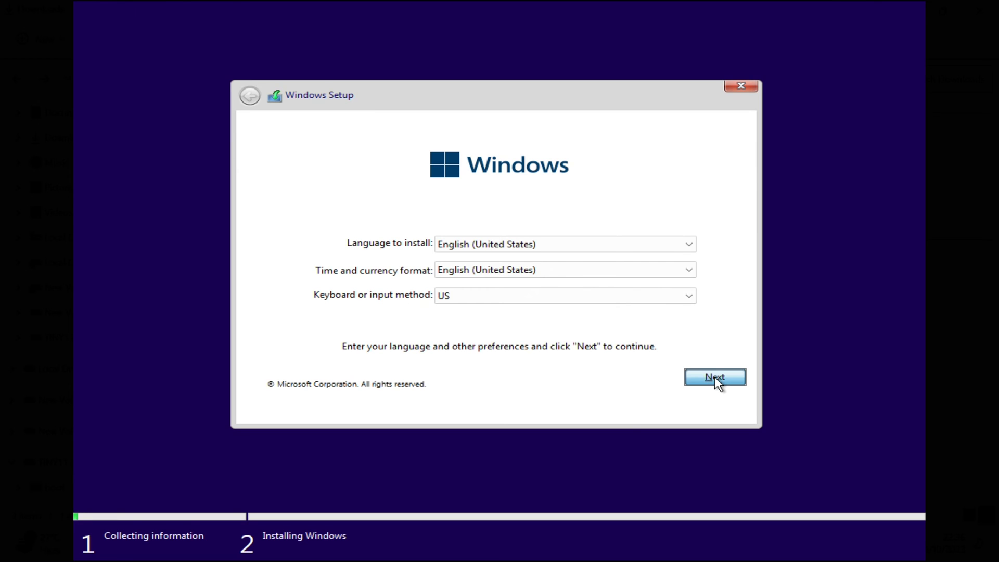
click(284, 382)
click(713, 406)
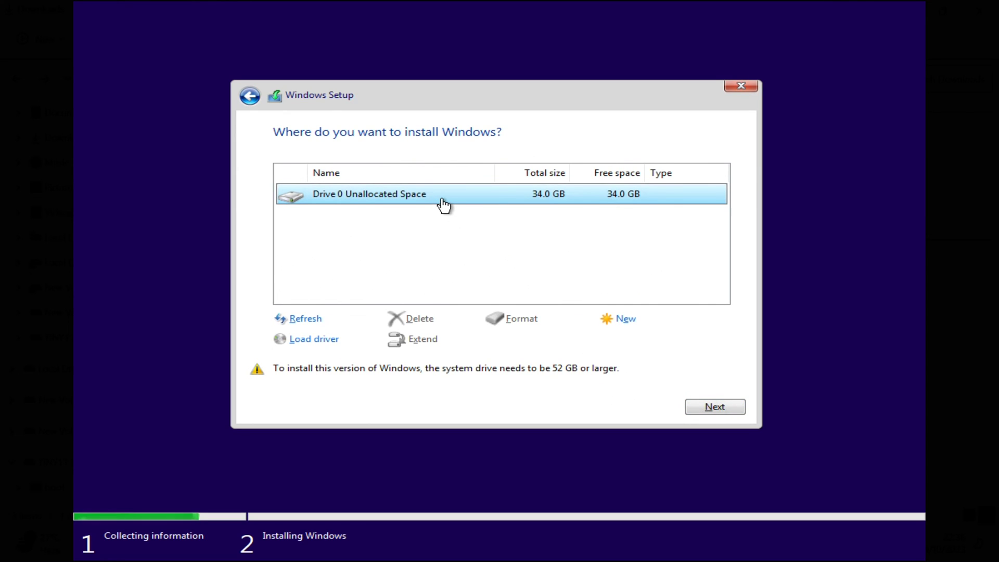
Partition the unallocated space on Drive 0, allowing additional partitions for system files.
click(625, 319)
click(653, 341)
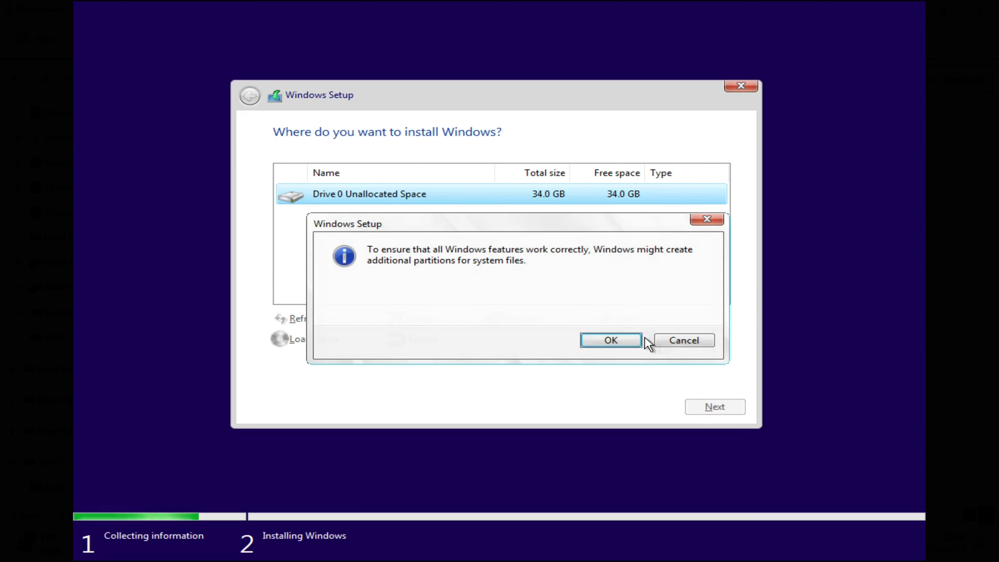
click(611, 342)
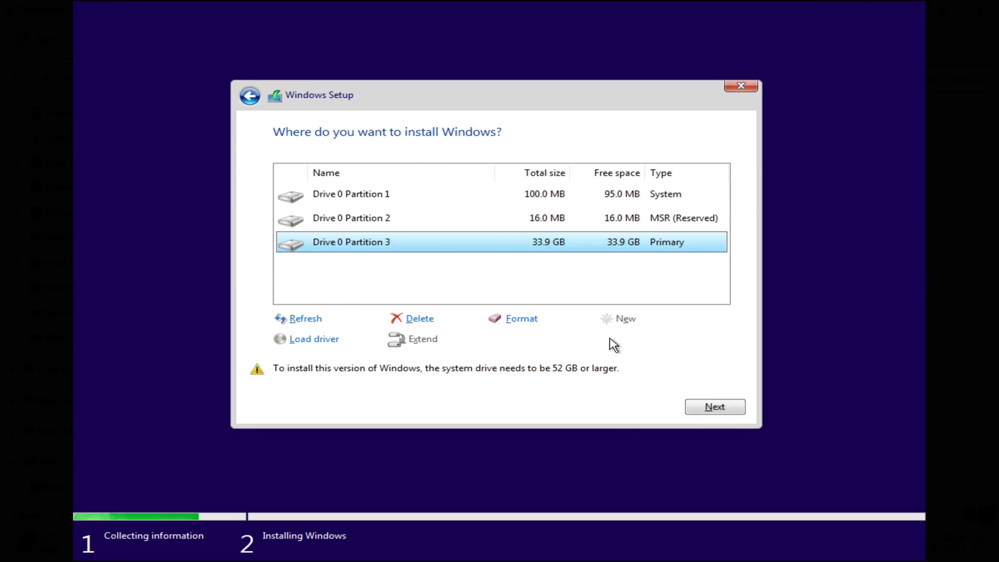
Install Windows on Drive 0 Partition 3 and restart the computer immediately once the files are installed.
click(713, 409)
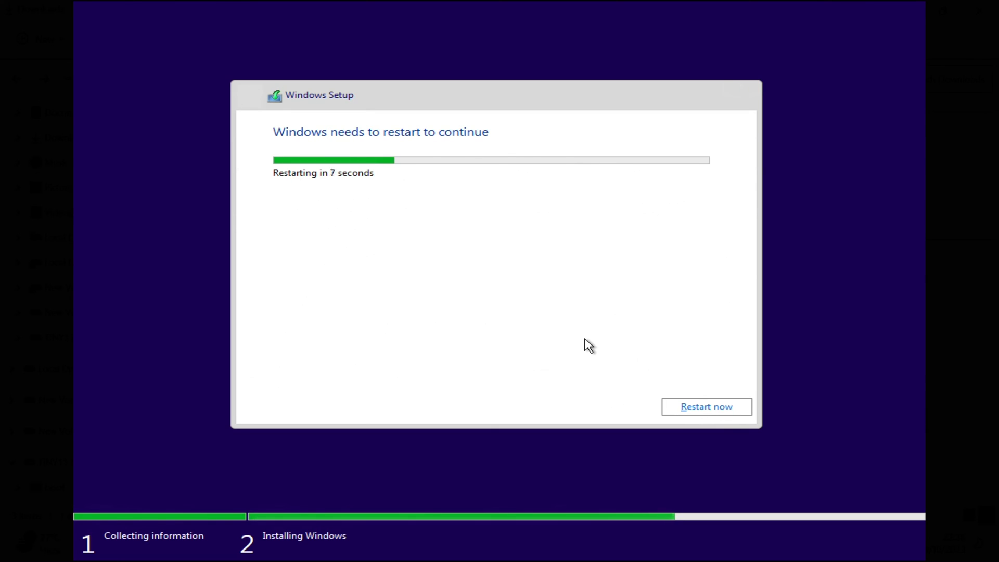
click(690, 409)
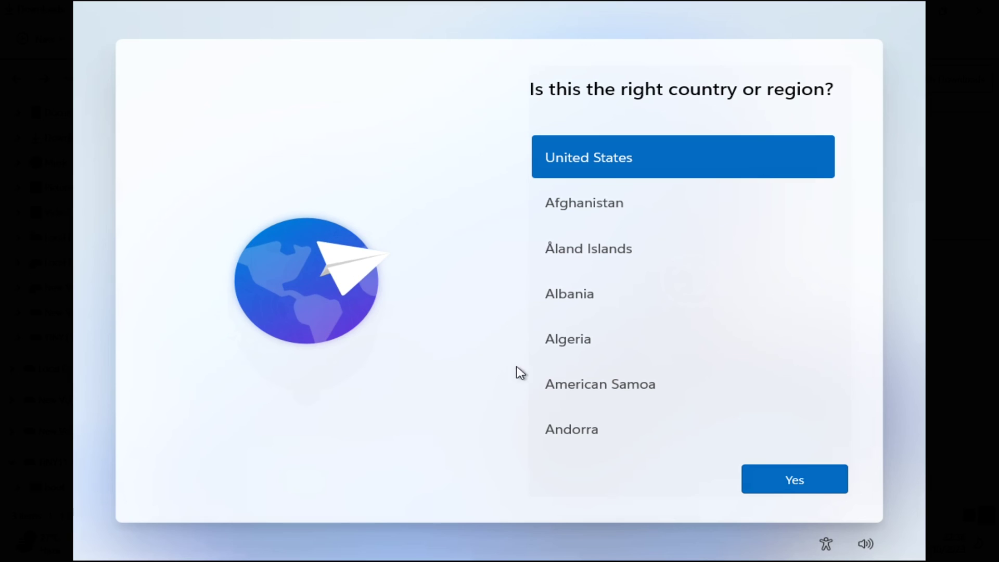
Set the region to United States and the keyboard layout to US, and skip adding a second layout.
click(804, 483)
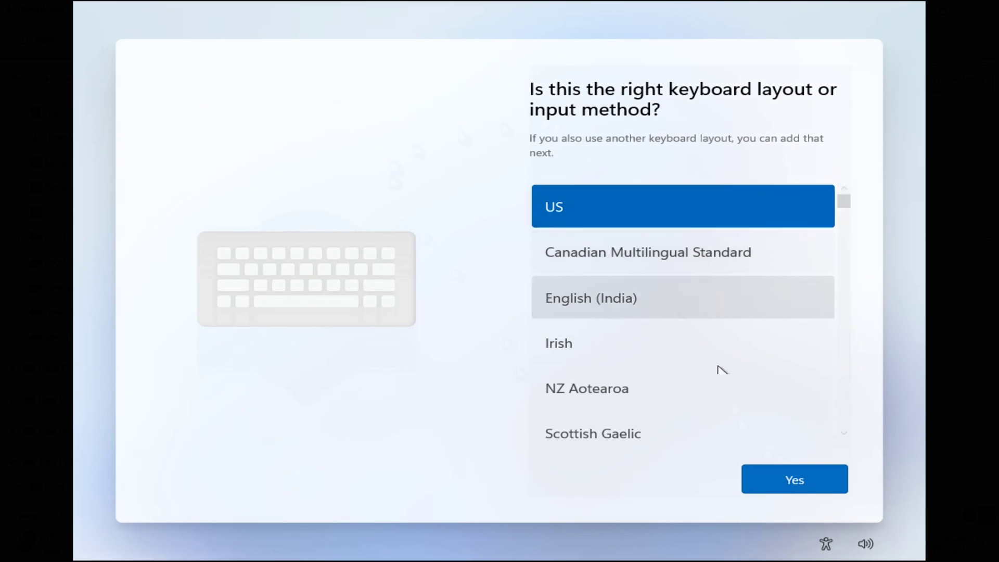
click(791, 480)
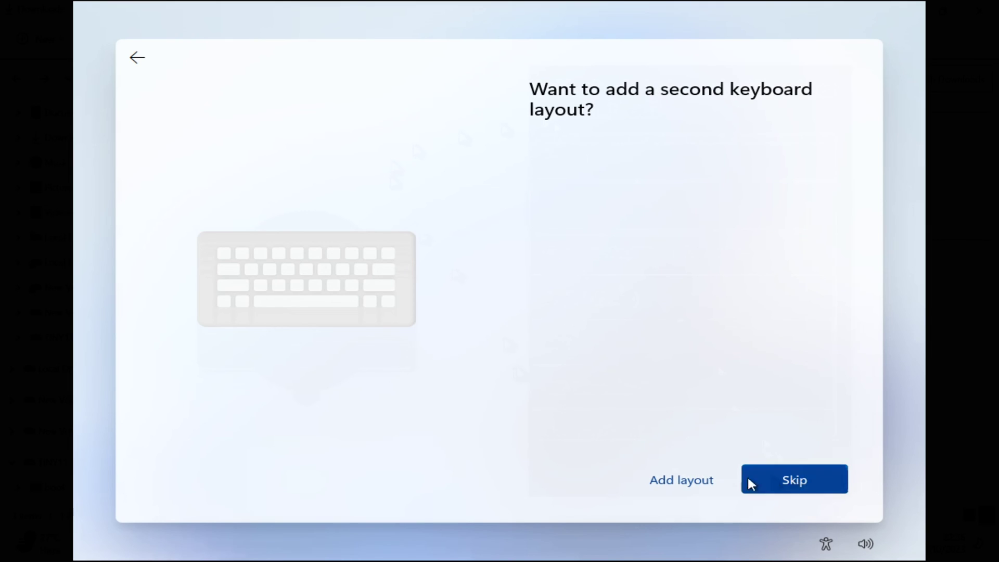
click(786, 489)
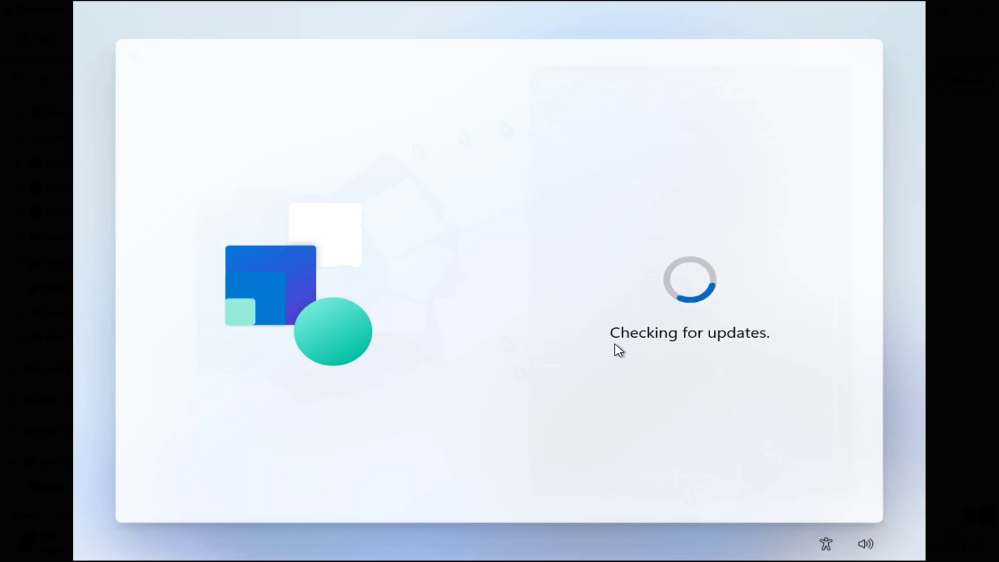